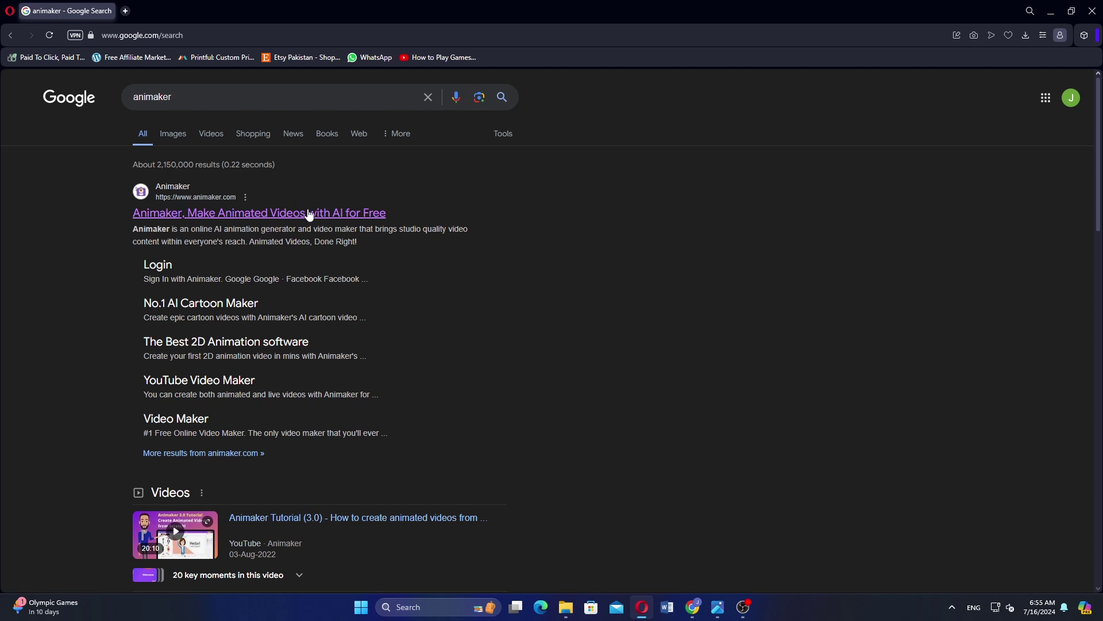
Go from the Google result to the Animaker dashboard and open a video template in the editor.
left_click(309, 216)
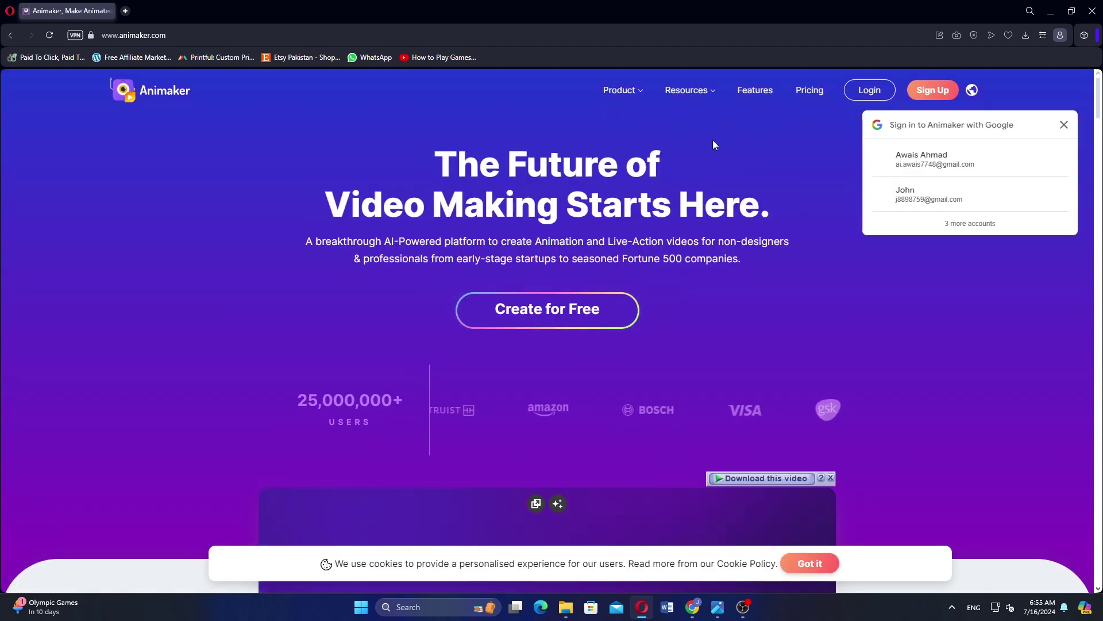
left_click(913, 163)
left_click(95, 171)
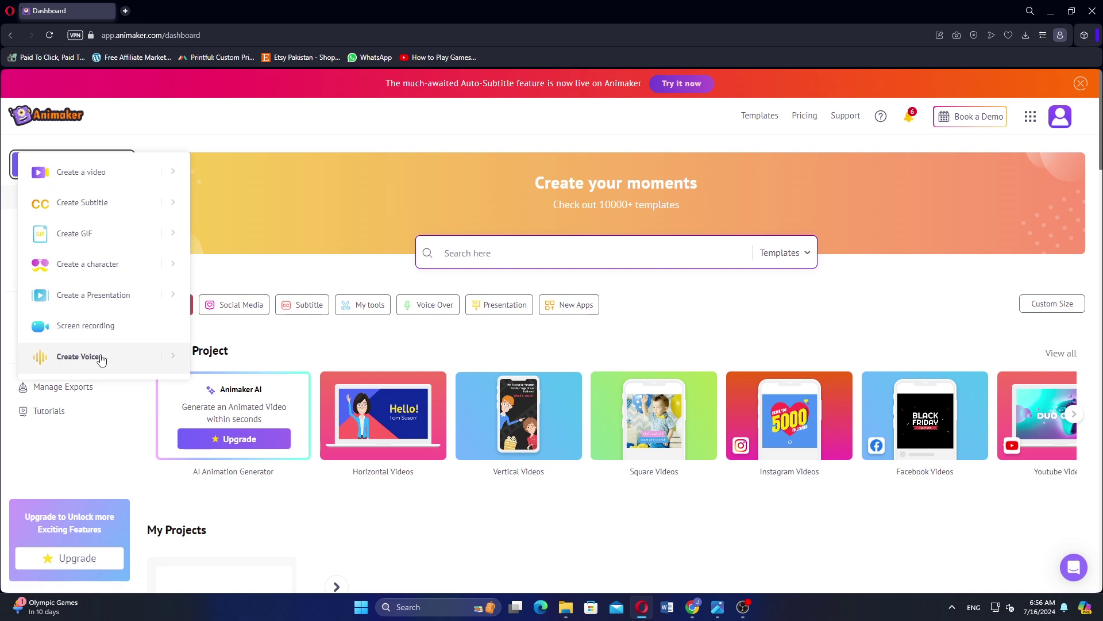
left_click(77, 233)
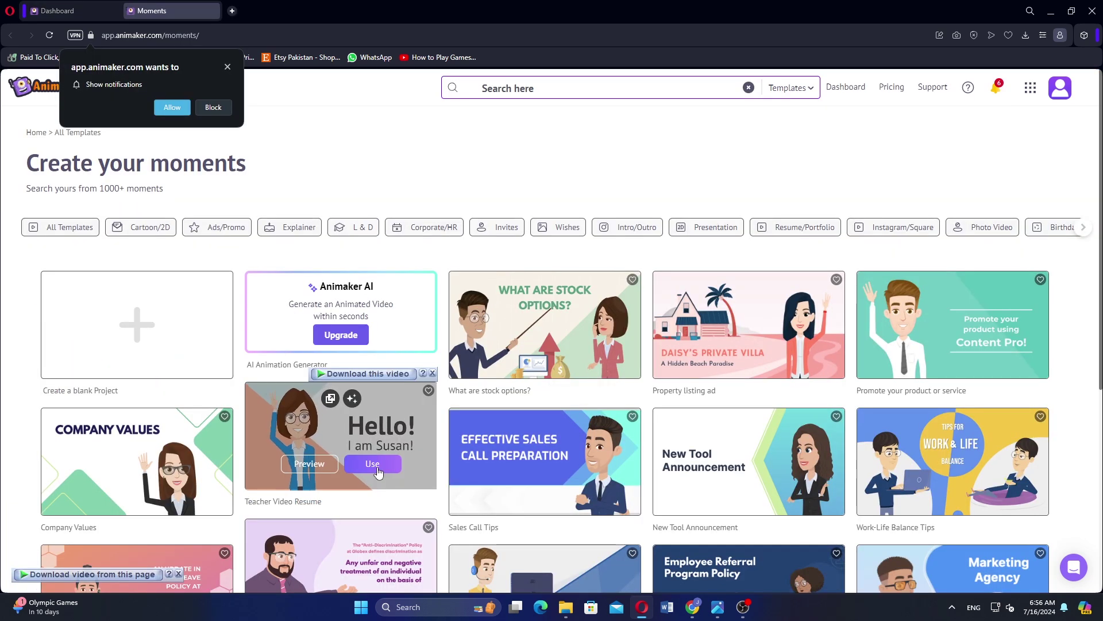
left_click(372, 464)
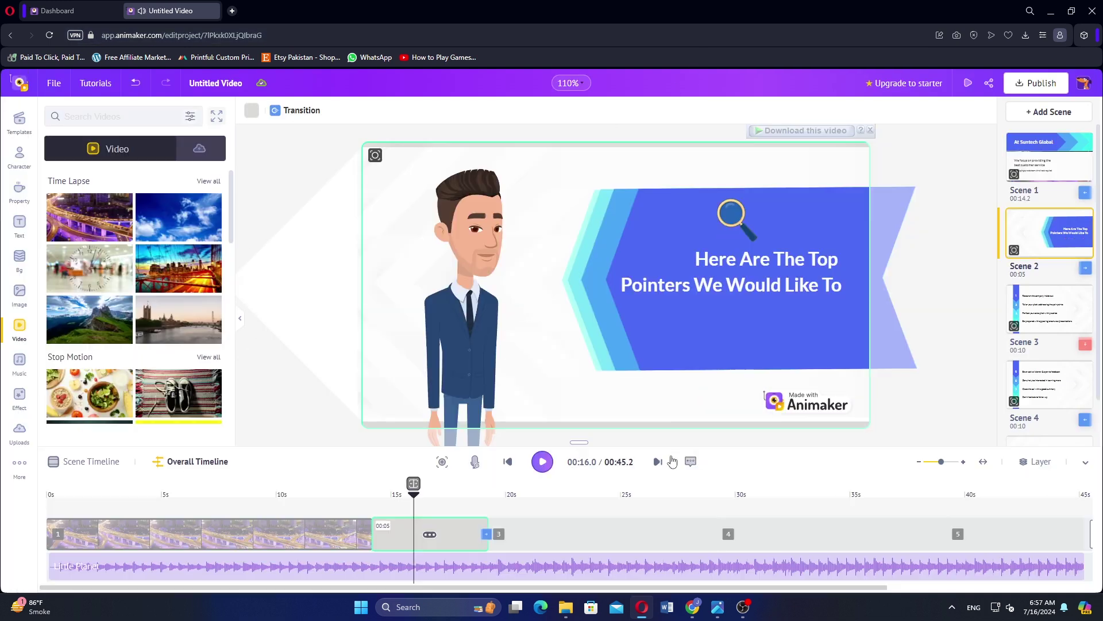
Download the template as an HD 720p mp4 video via Publish.
left_click(1042, 87)
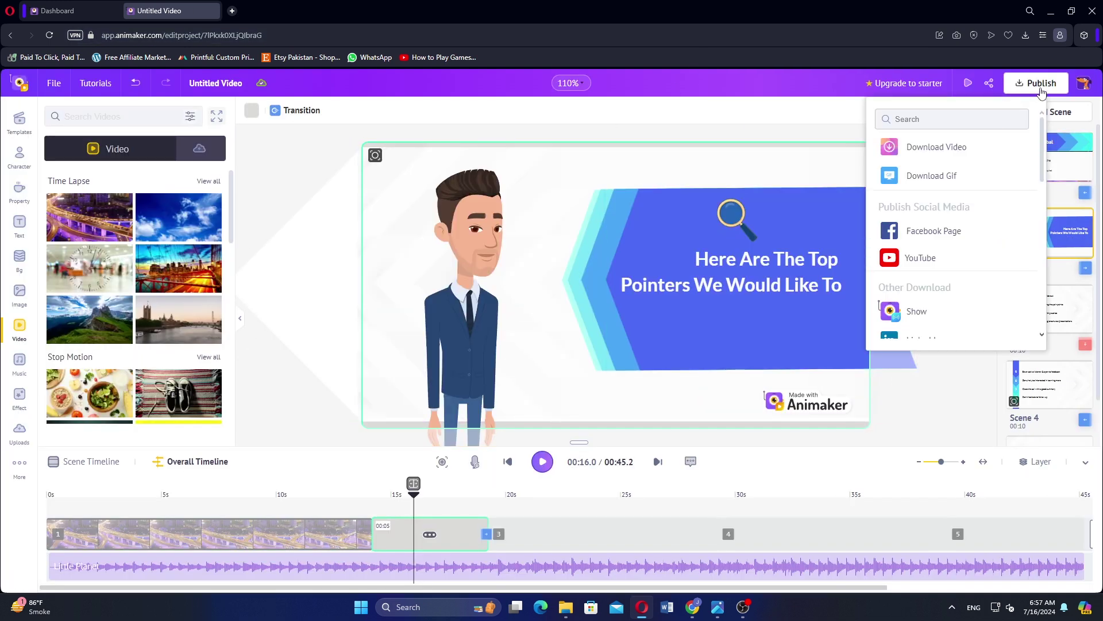
left_click(952, 156)
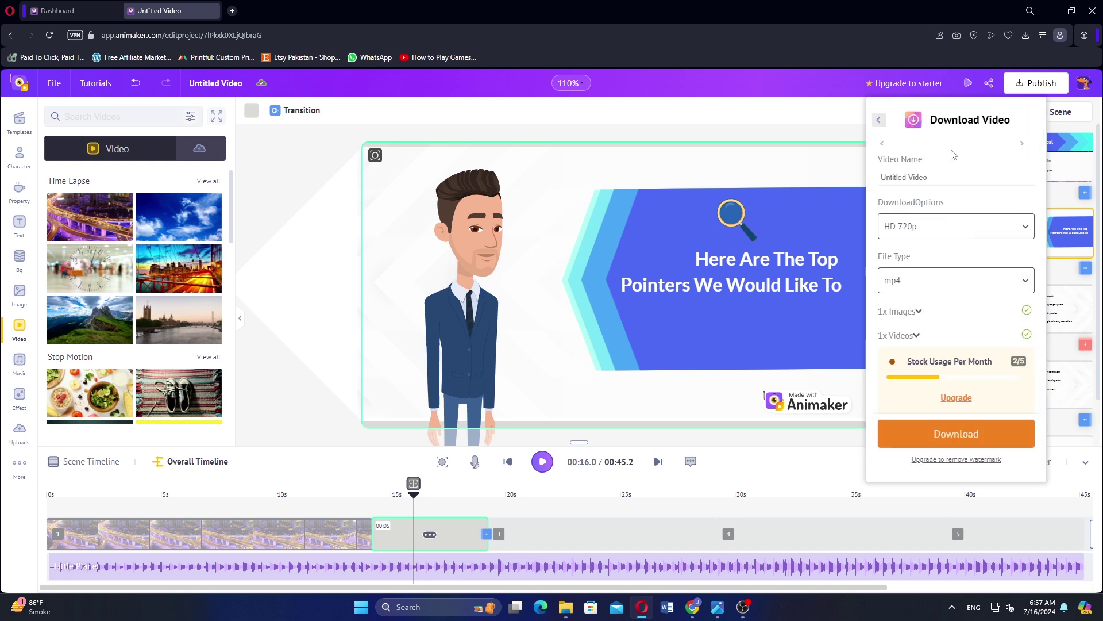
left_click(983, 433)
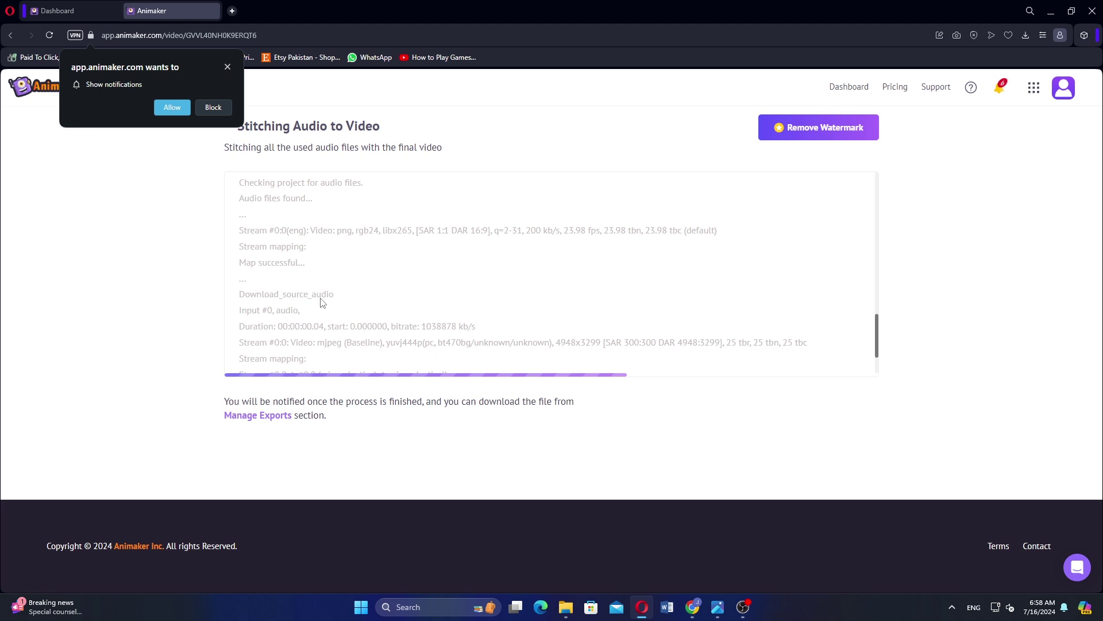
scroll(457, 295, "down", 1)
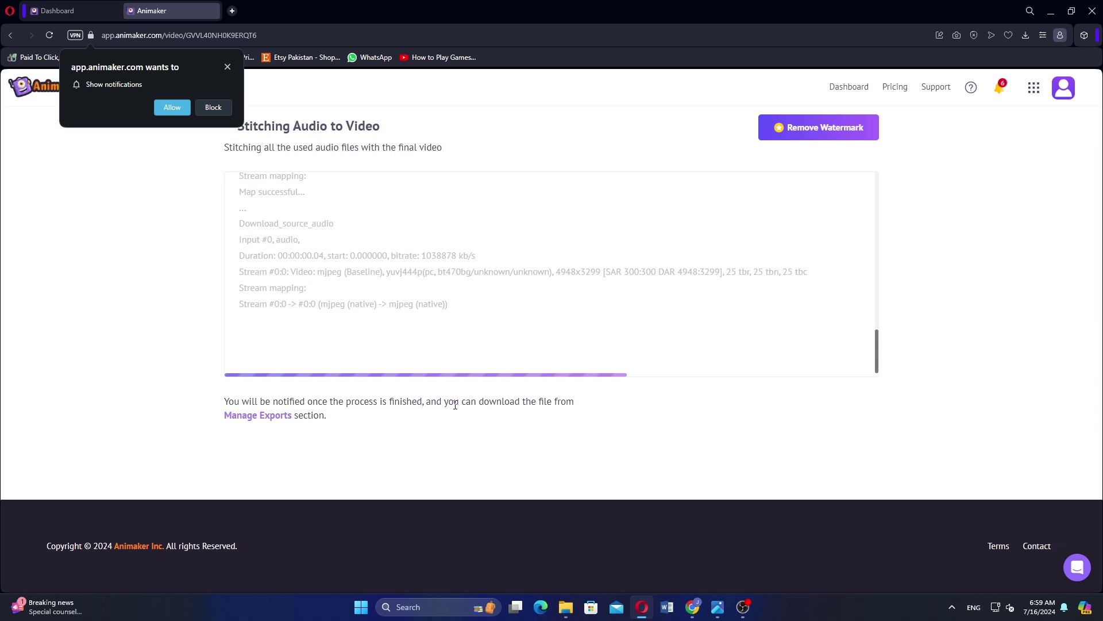
Highlight the completion-notification note on the export progress page, then clear the selection.
left_click_drag(204, 404, 581, 416)
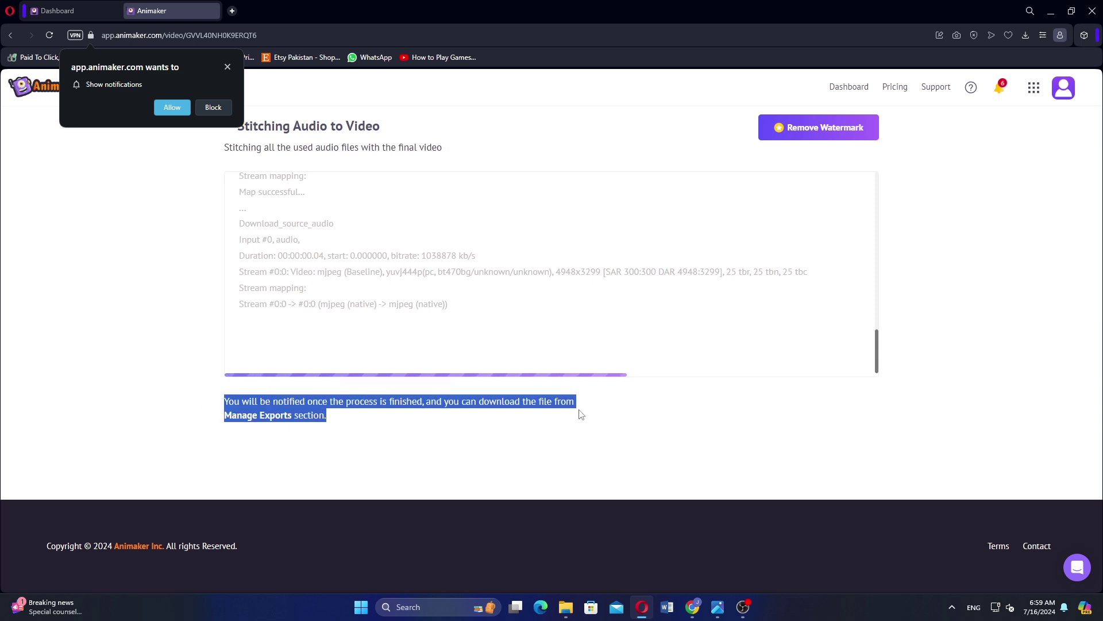
left_click(372, 444)
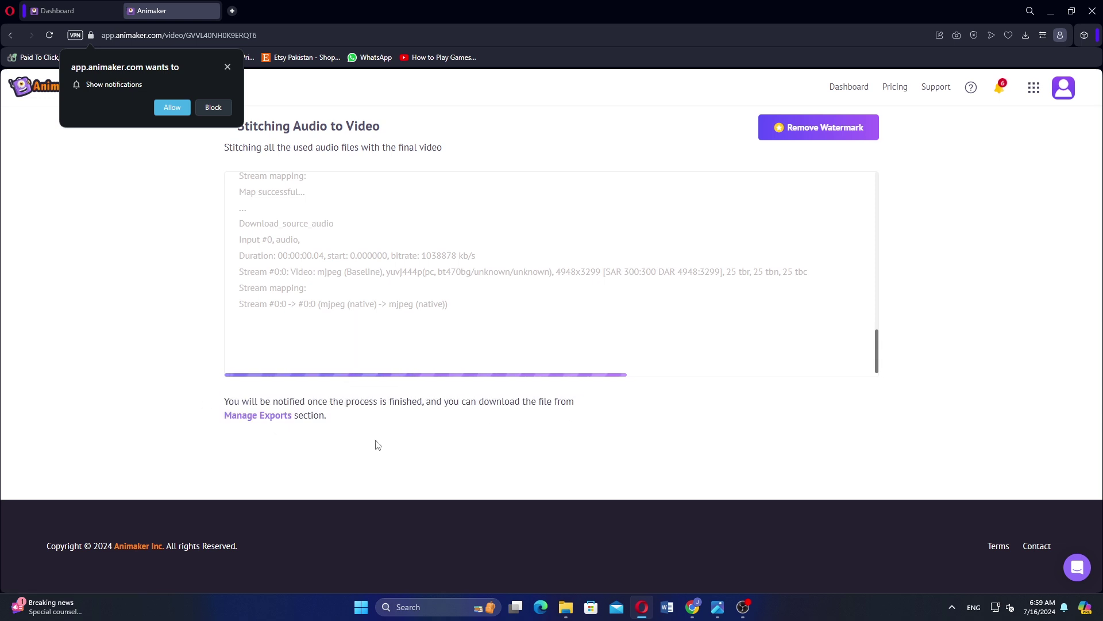